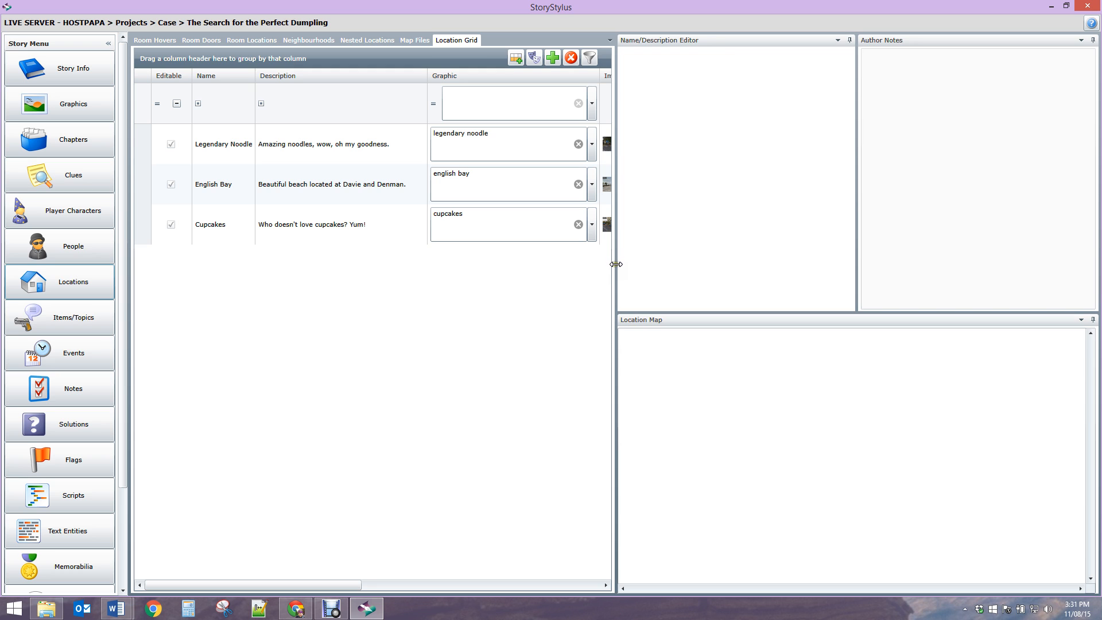
Open the map files list, select the Vancouver map, and resize the panes to view it in the Location Map
left_click_drag(615, 261, 773, 253)
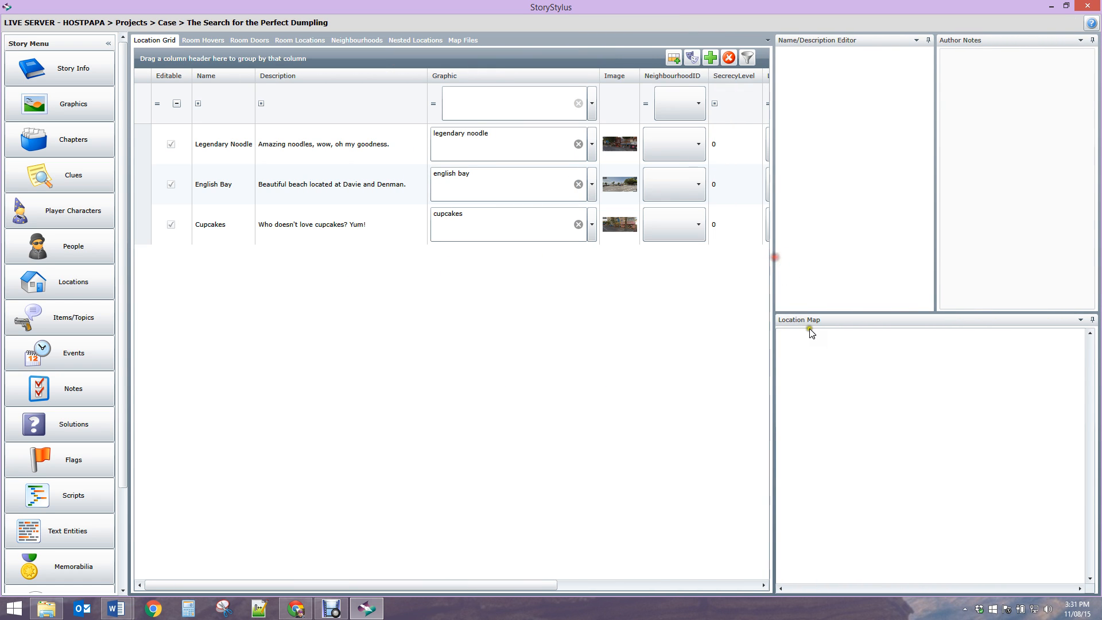
left_click_drag(814, 314, 829, 386)
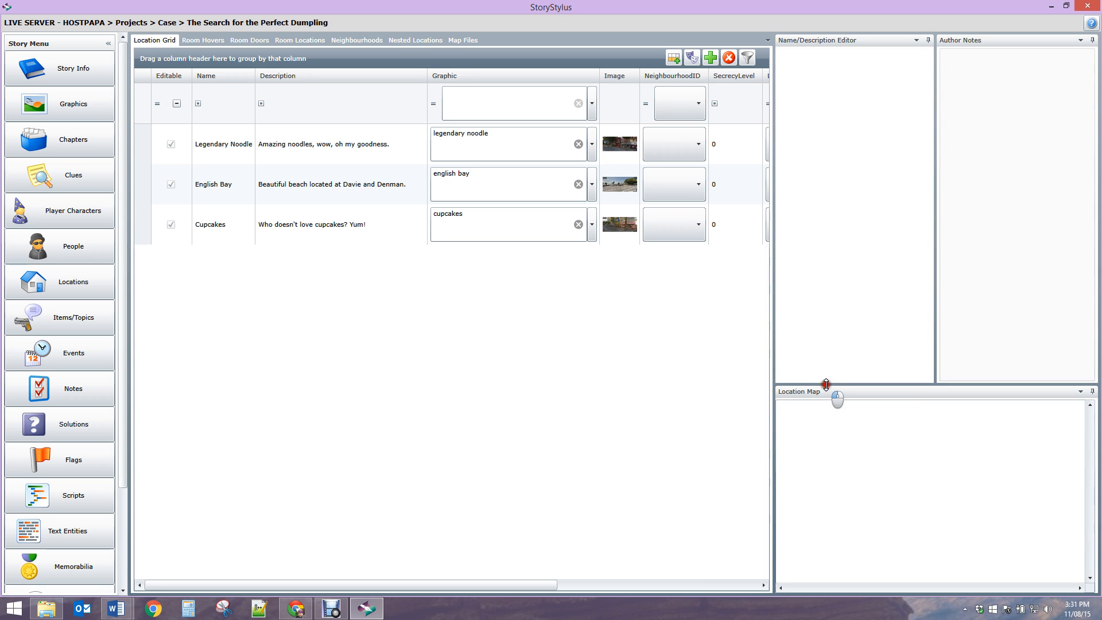
left_click(457, 40)
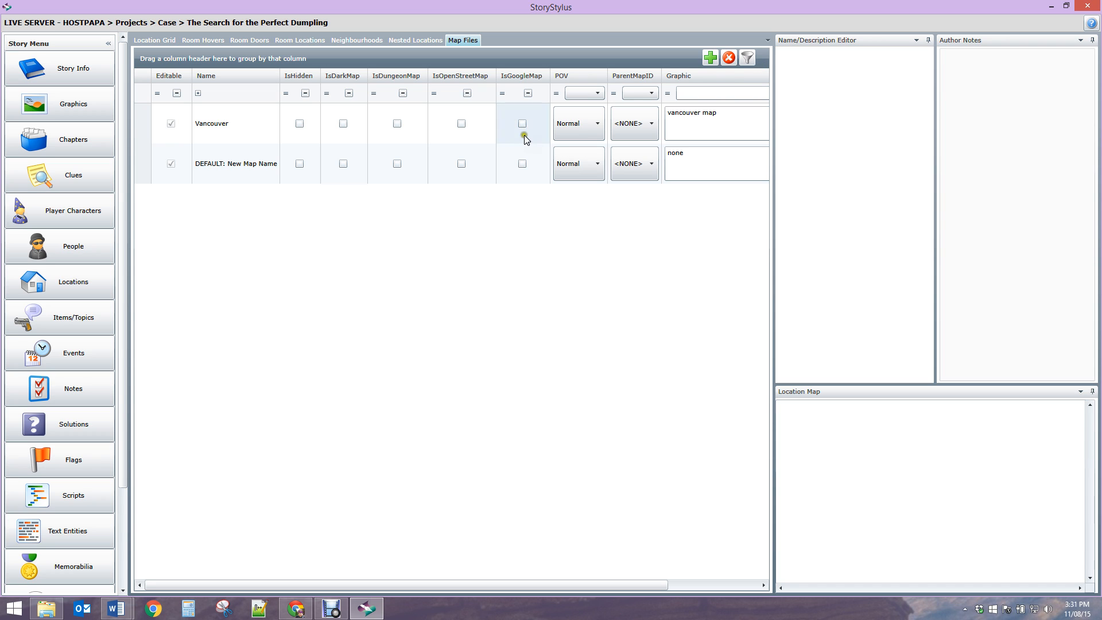
left_click(233, 129)
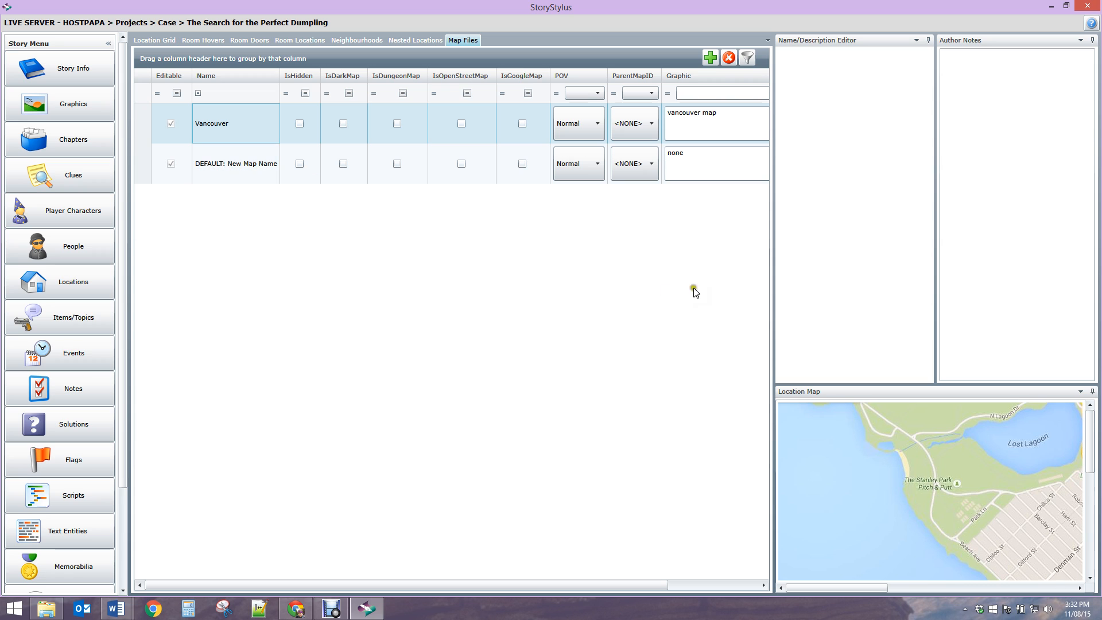
left_click_drag(771, 283, 697, 280)
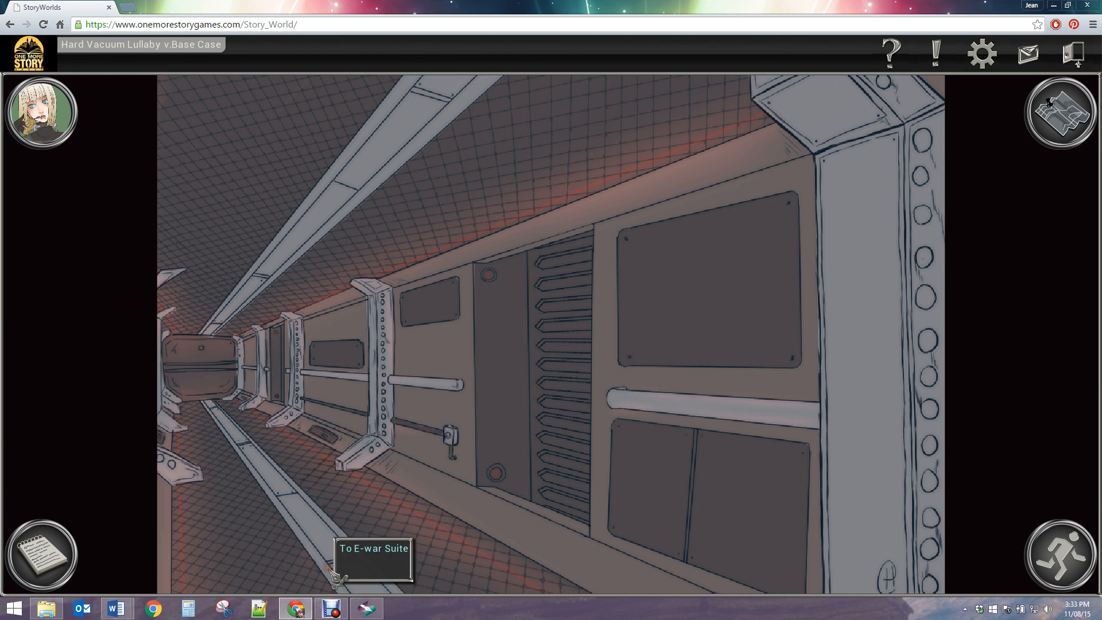
In the StoryWorlds game in the browser, walk through the Communications Room, the Fore Ventral Corridor and the Living Quarters
left_click(546, 405)
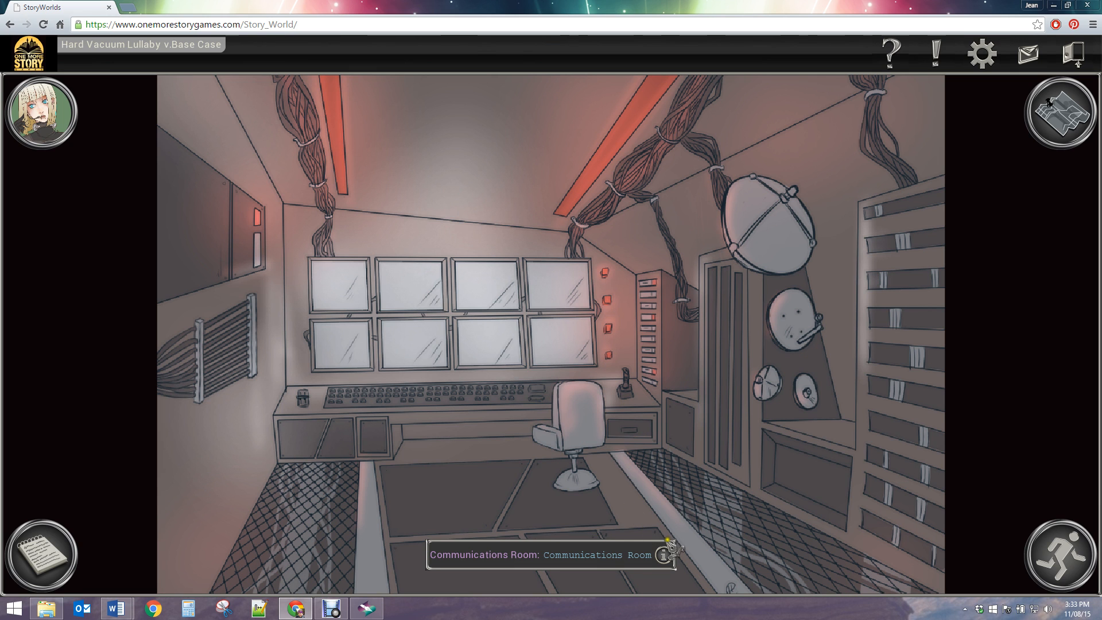
left_click(697, 581)
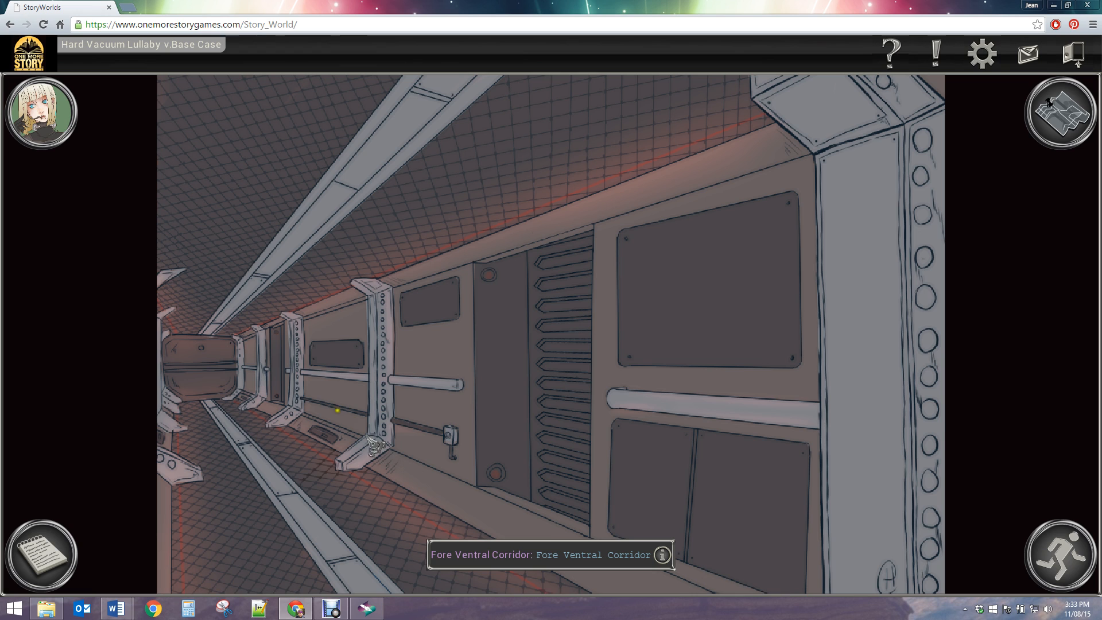
left_click(277, 348)
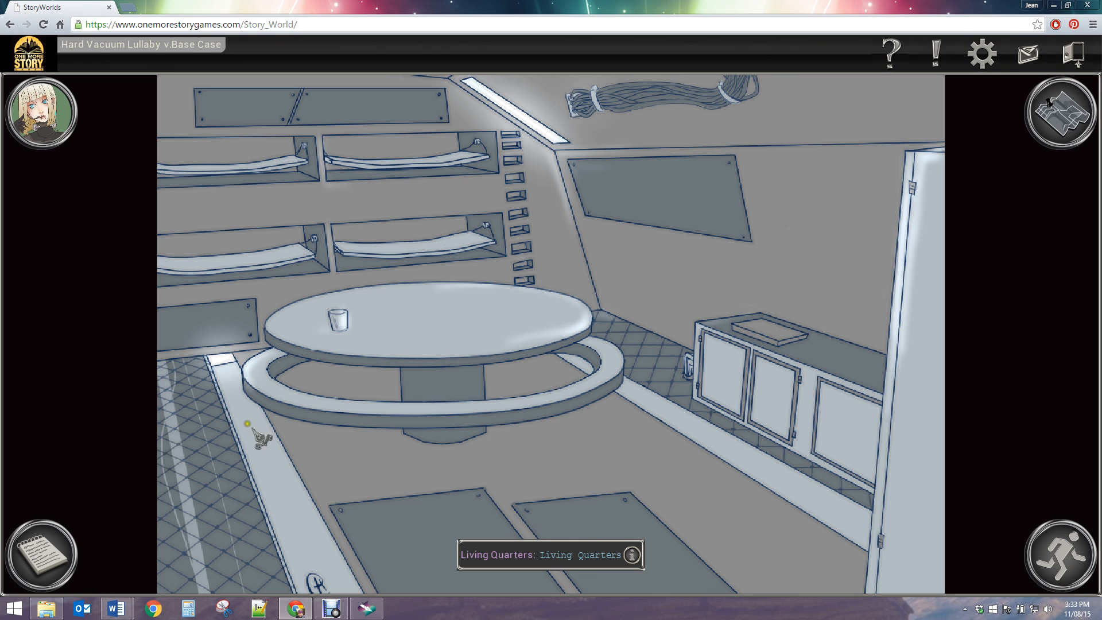
left_click(173, 373)
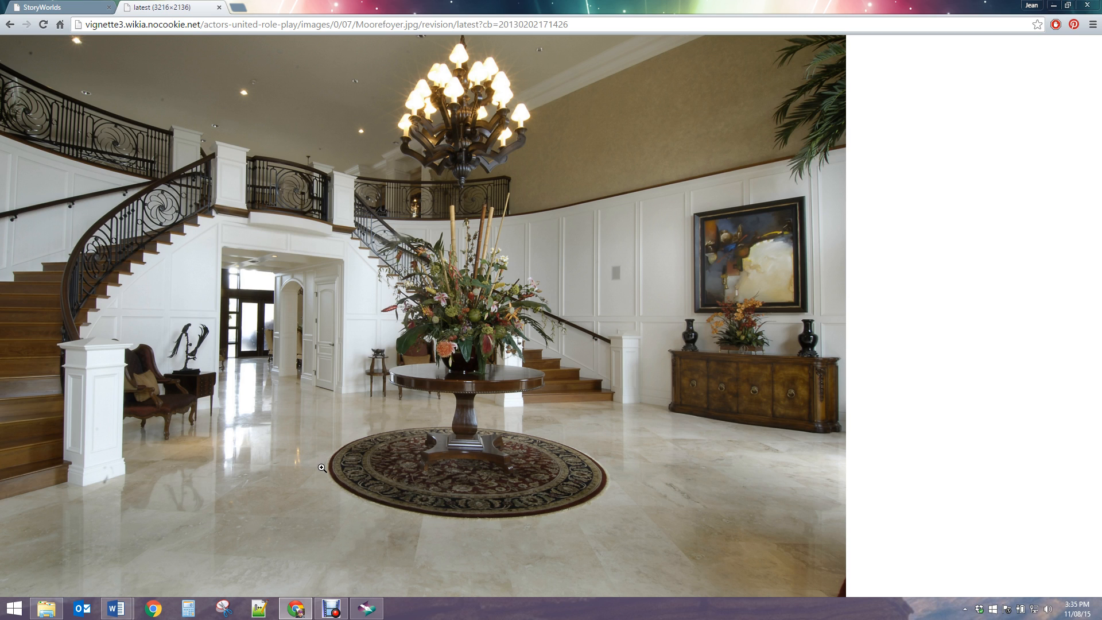
Switch back to StoryStylus, widen the map files grid, and add a new map named Vancouver2
left_click(367, 609)
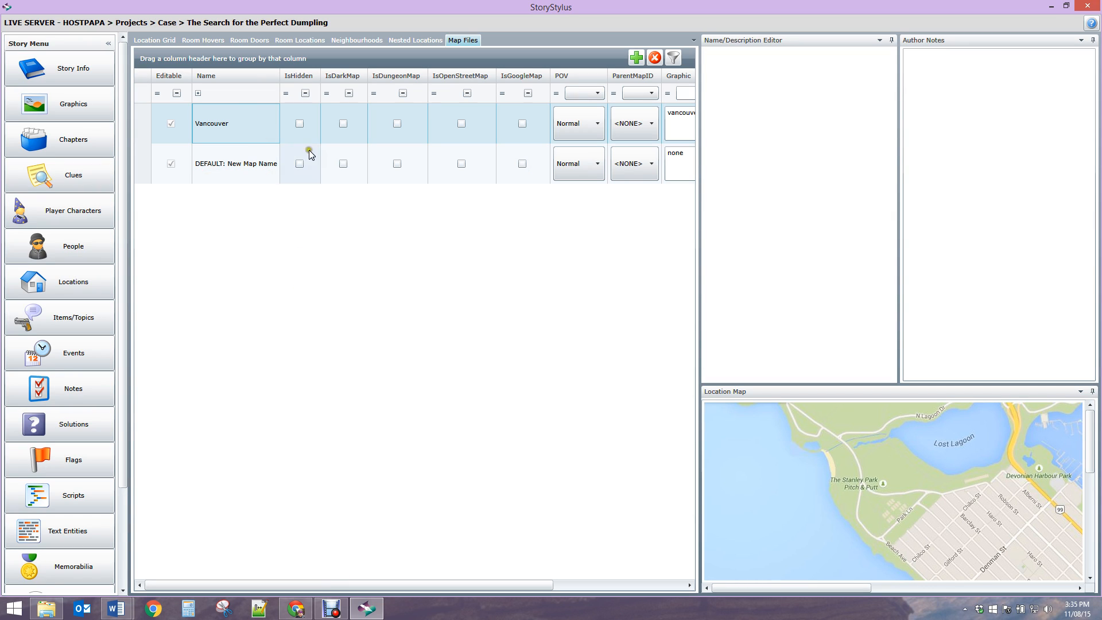
left_click_drag(698, 249, 849, 226)
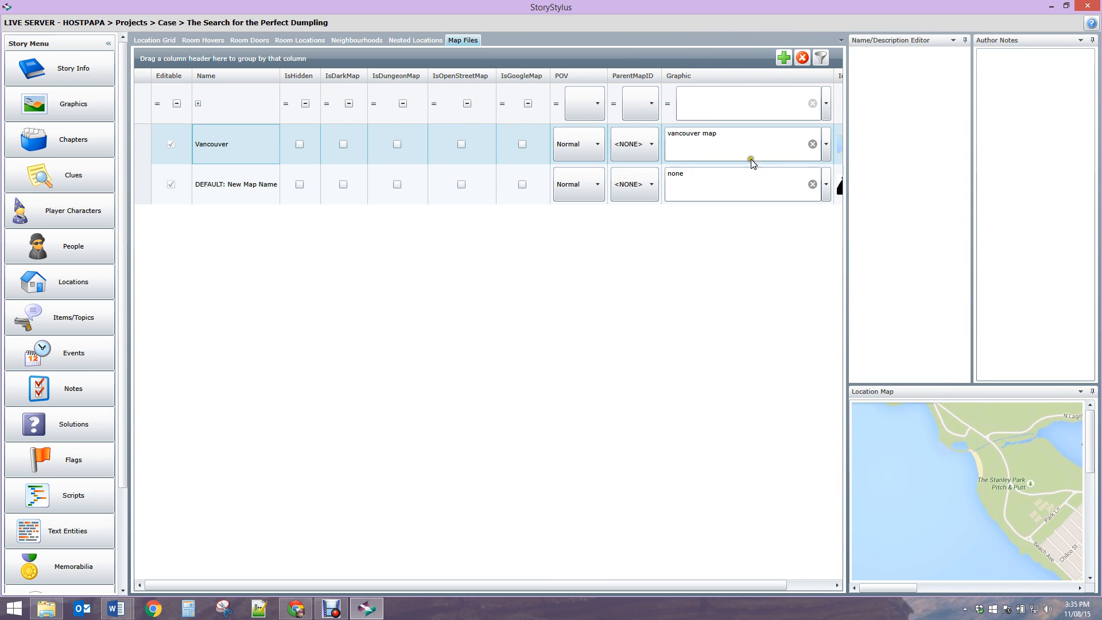
left_click_drag(848, 158, 945, 152)
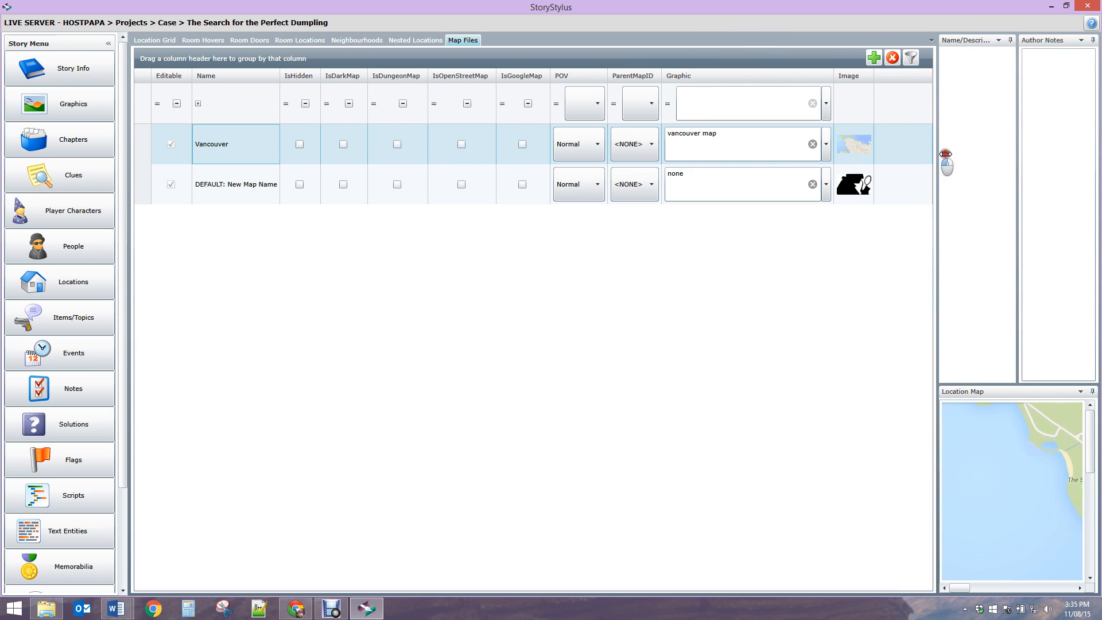
left_click(883, 58)
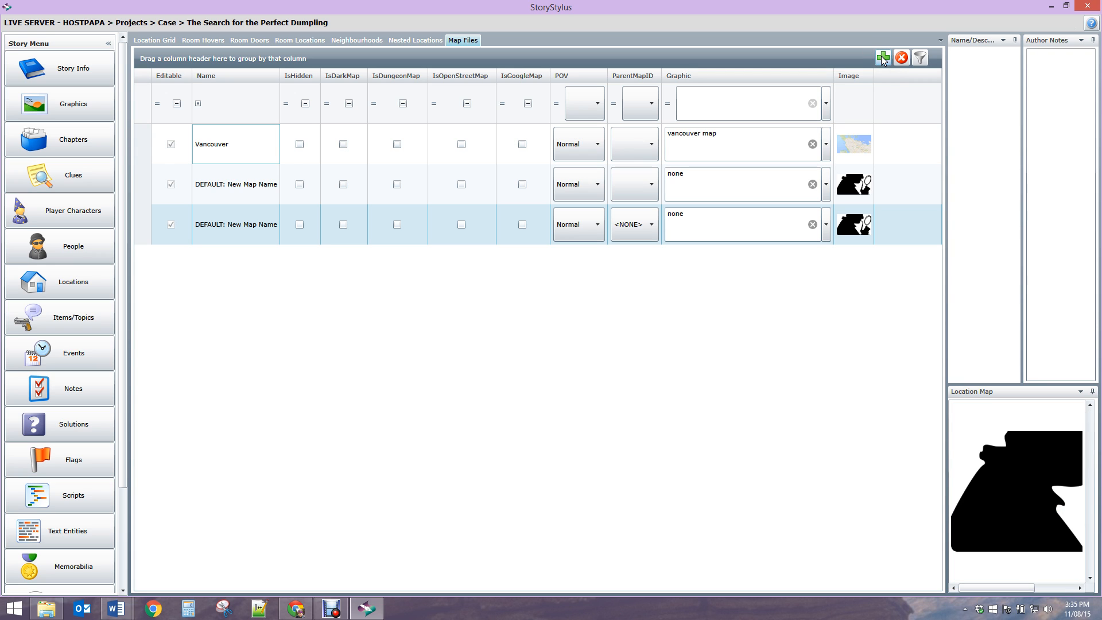
left_click(243, 237)
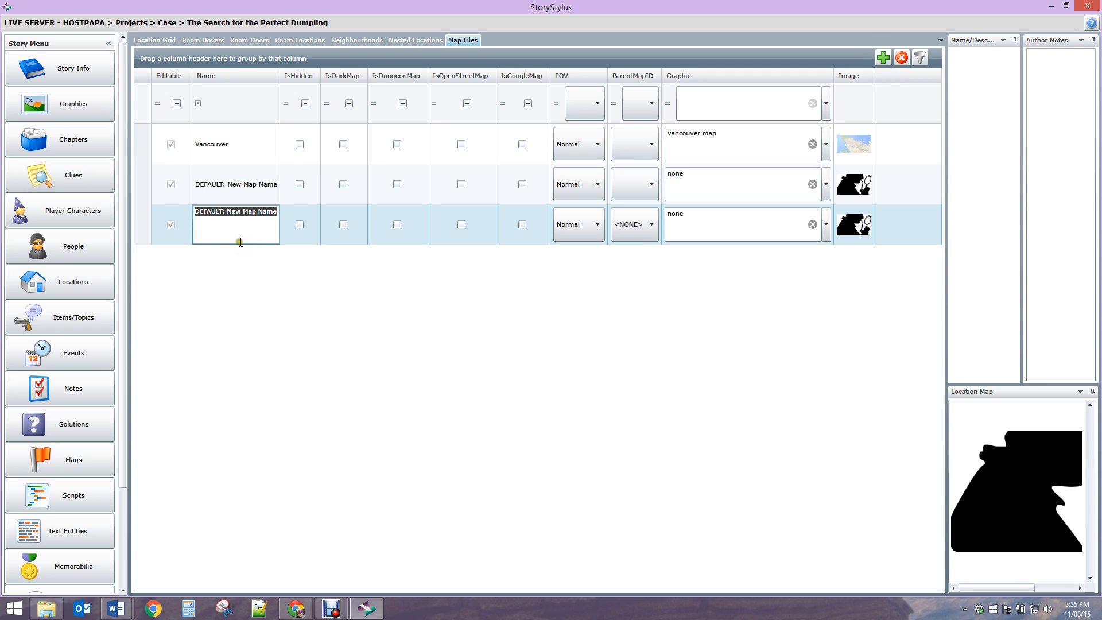
type("Vancouver2")
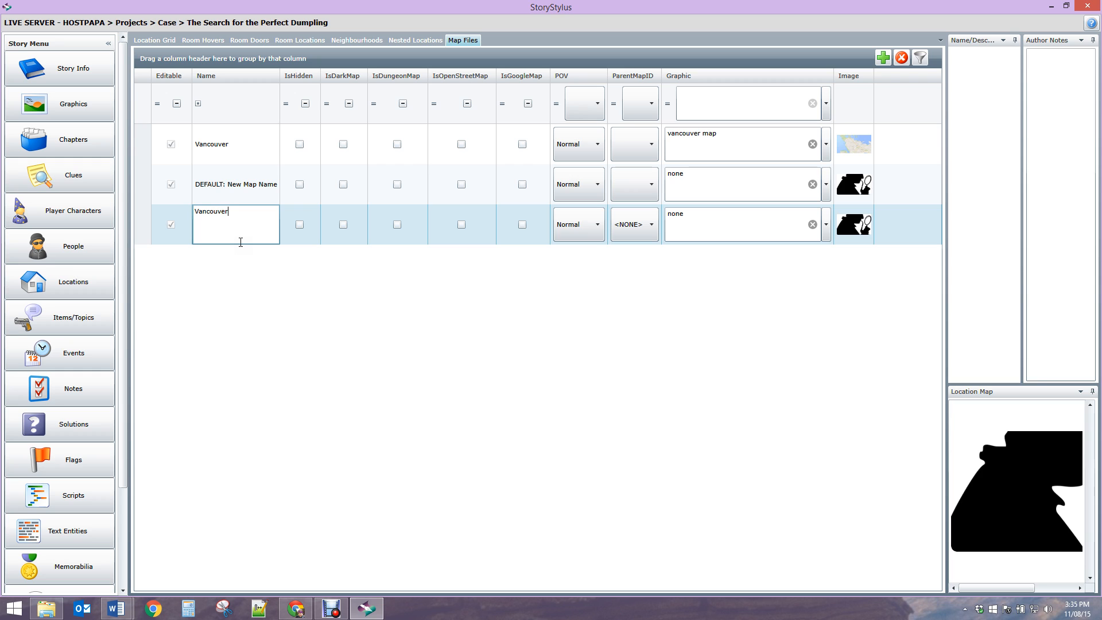
Assign the "vancouver map" graphic to the Vancouver2 map
left_click(730, 216)
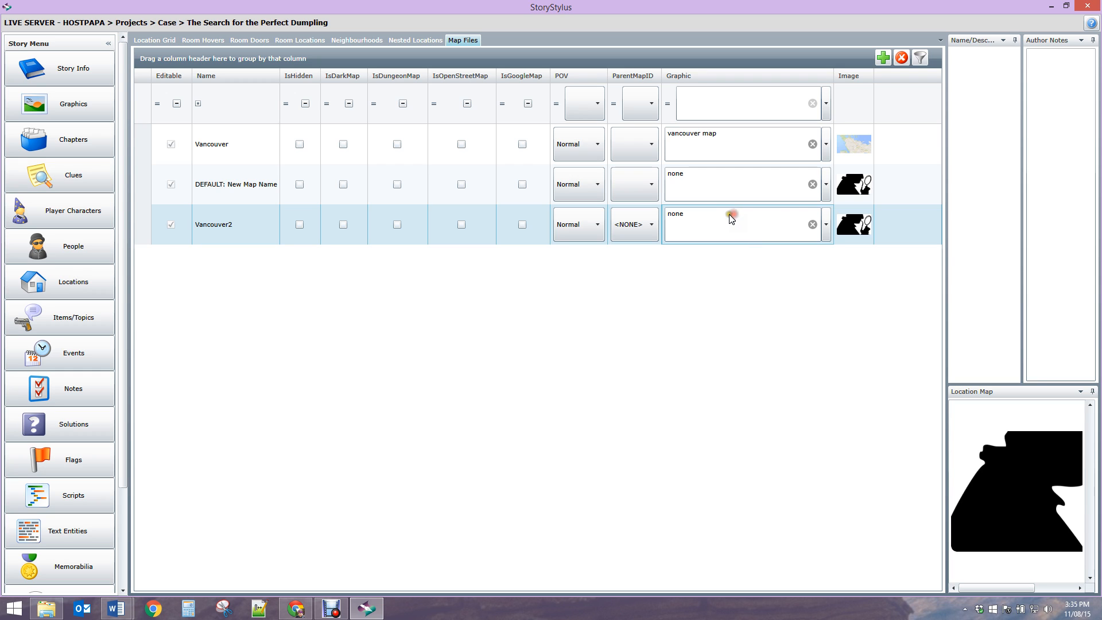
left_click(827, 225)
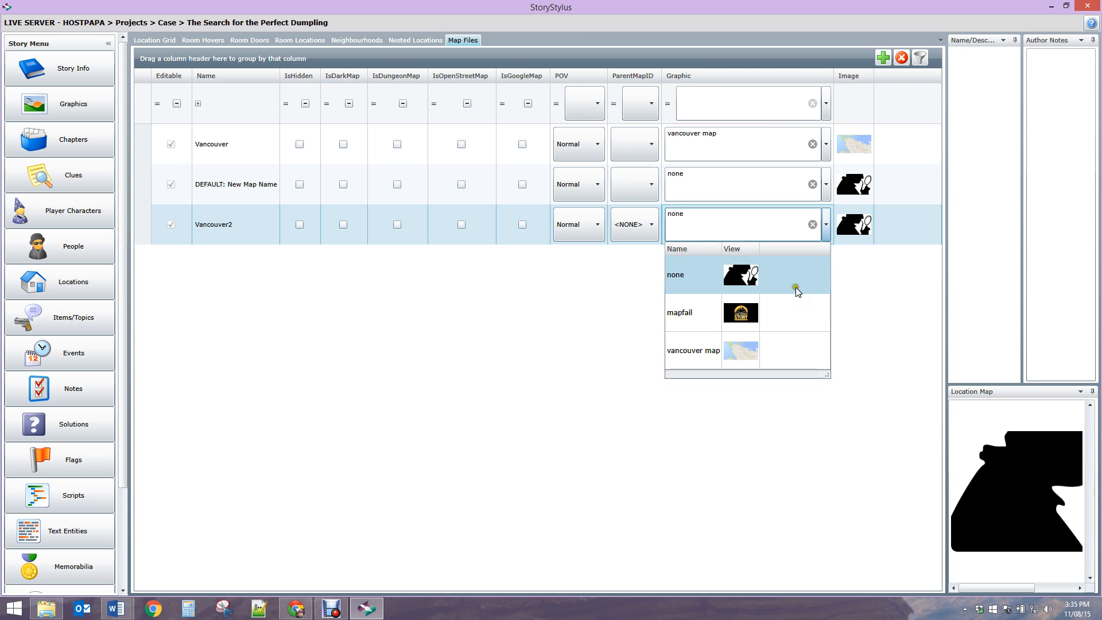
left_click(785, 344)
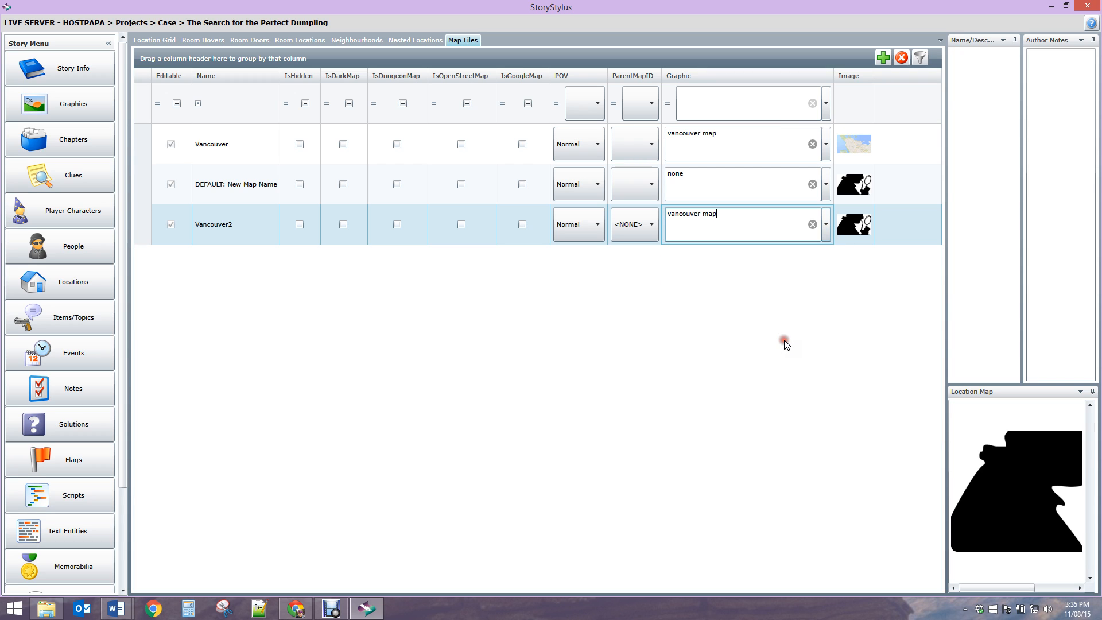
left_click(912, 229)
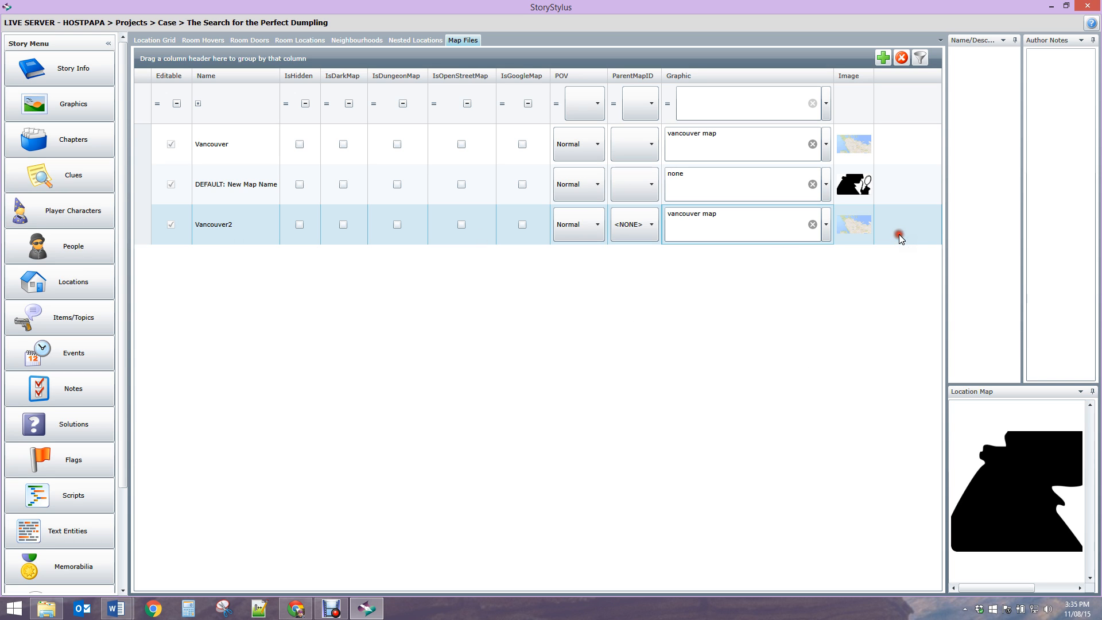
Select the Vancouver2 map and enlarge the Location Map pane to inspect its graphic
left_click_drag(947, 207, 614, 221)
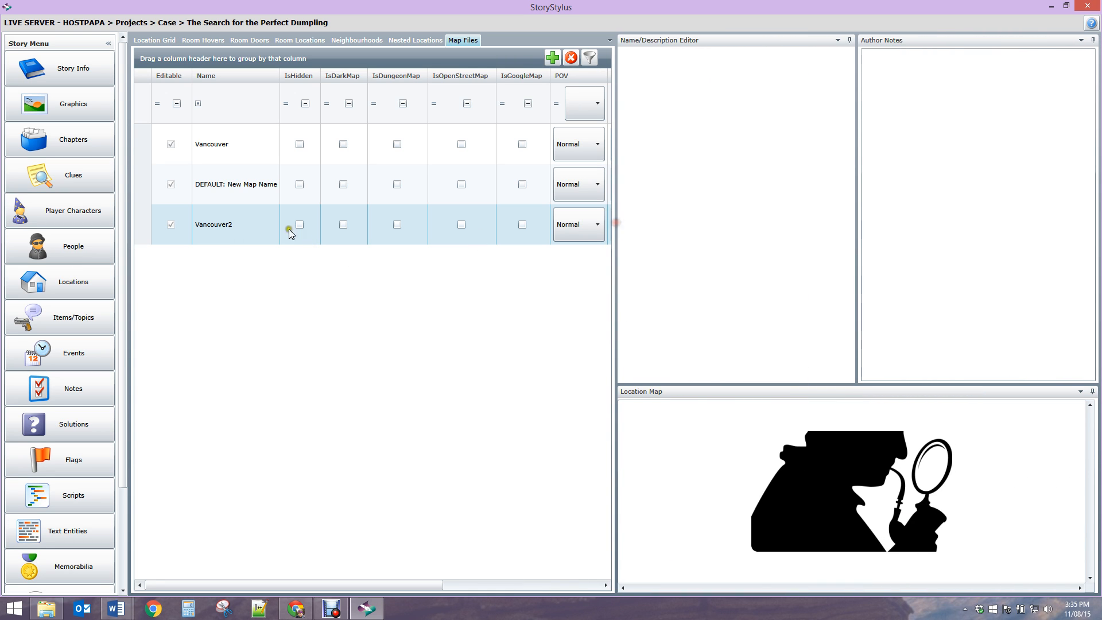
left_click(240, 158)
left_click(238, 216)
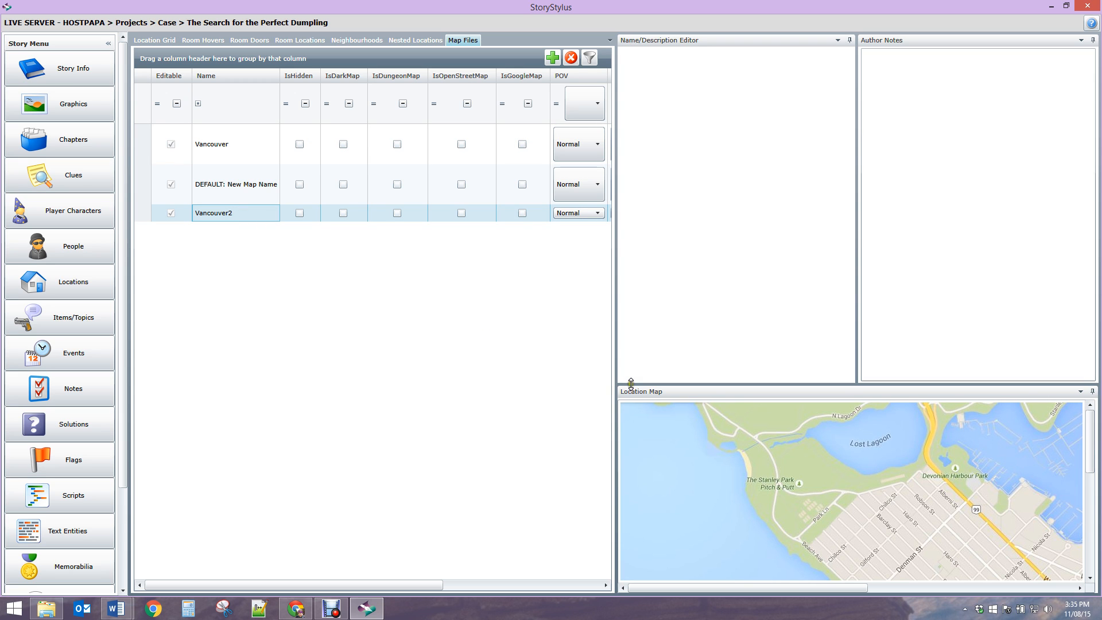
left_click_drag(629, 384, 666, 145)
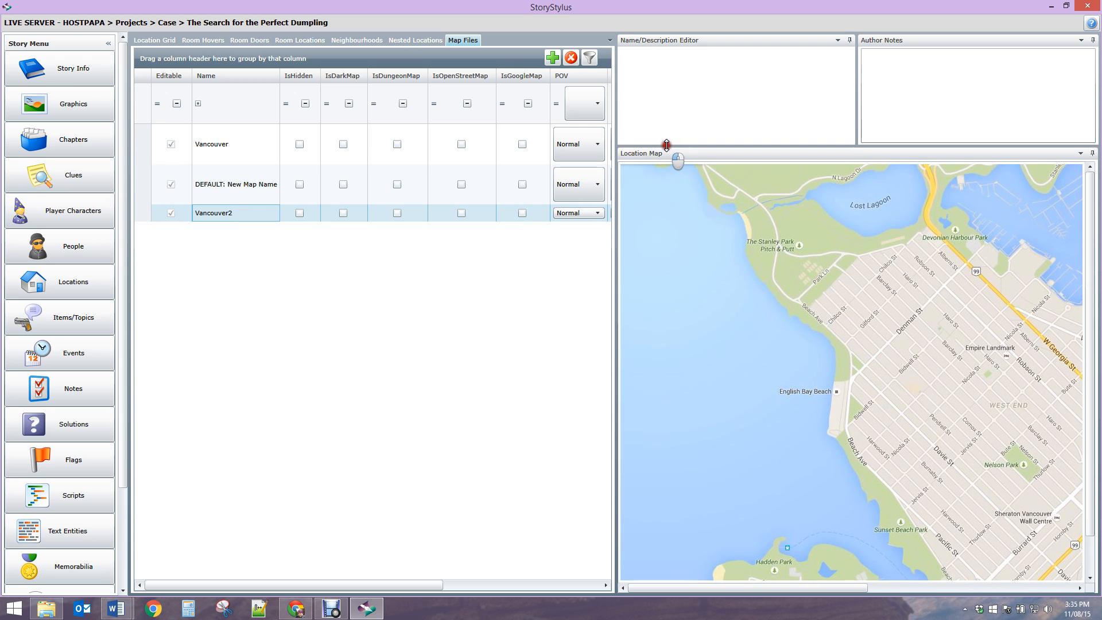
left_click(625, 271)
Open the Location Grid, select the Legendary Noodle location, and view its details, map position and ParentMapID column
left_click_drag(613, 276, 929, 249)
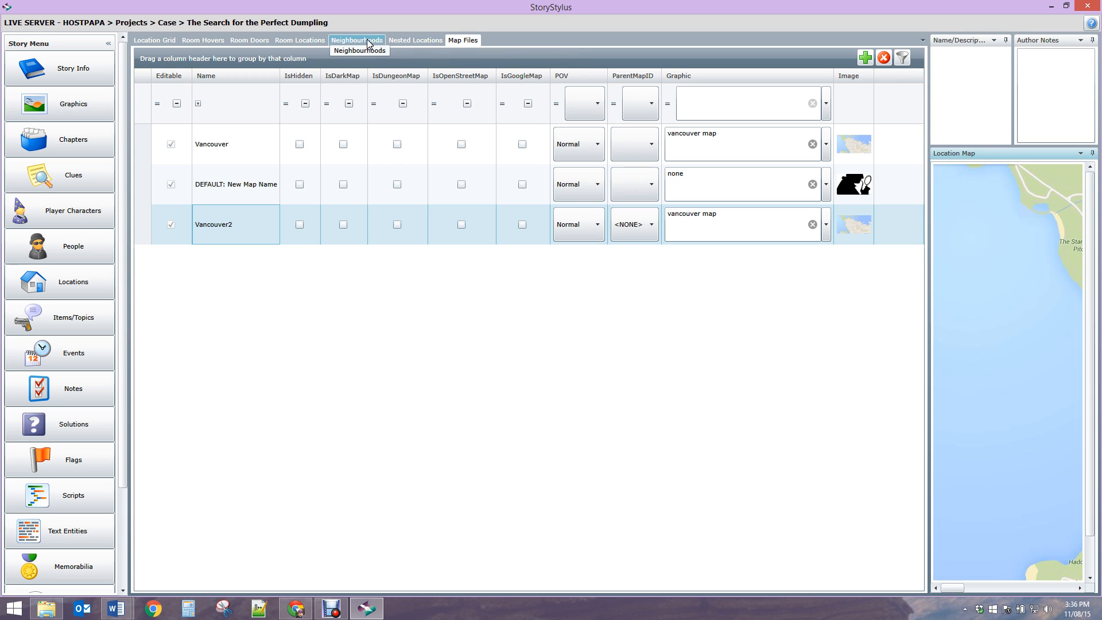
left_click(156, 42)
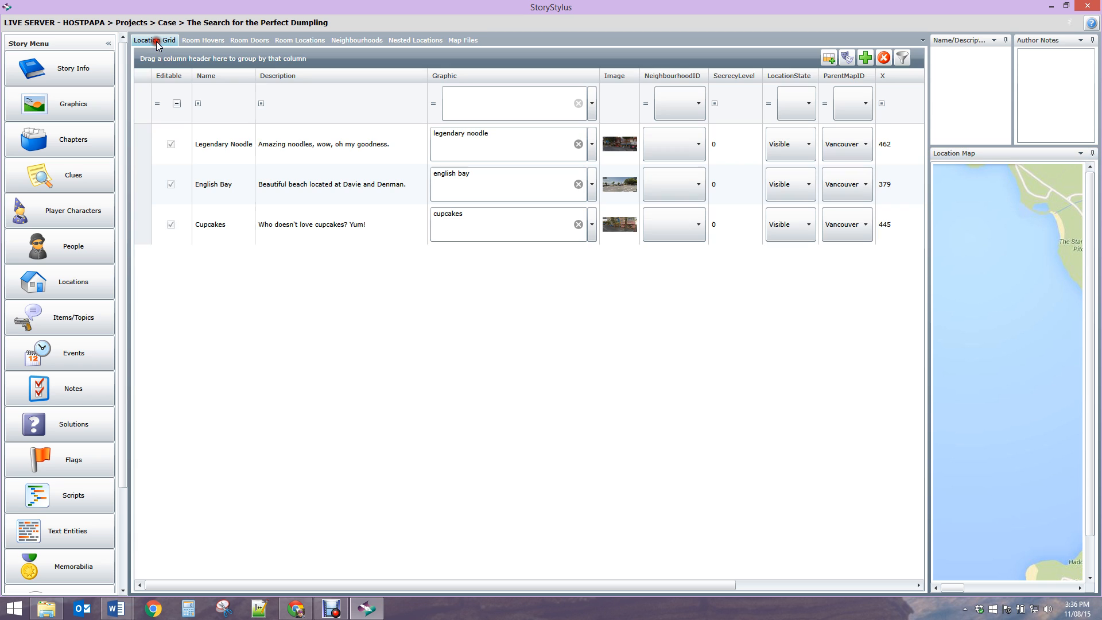
left_click(209, 130)
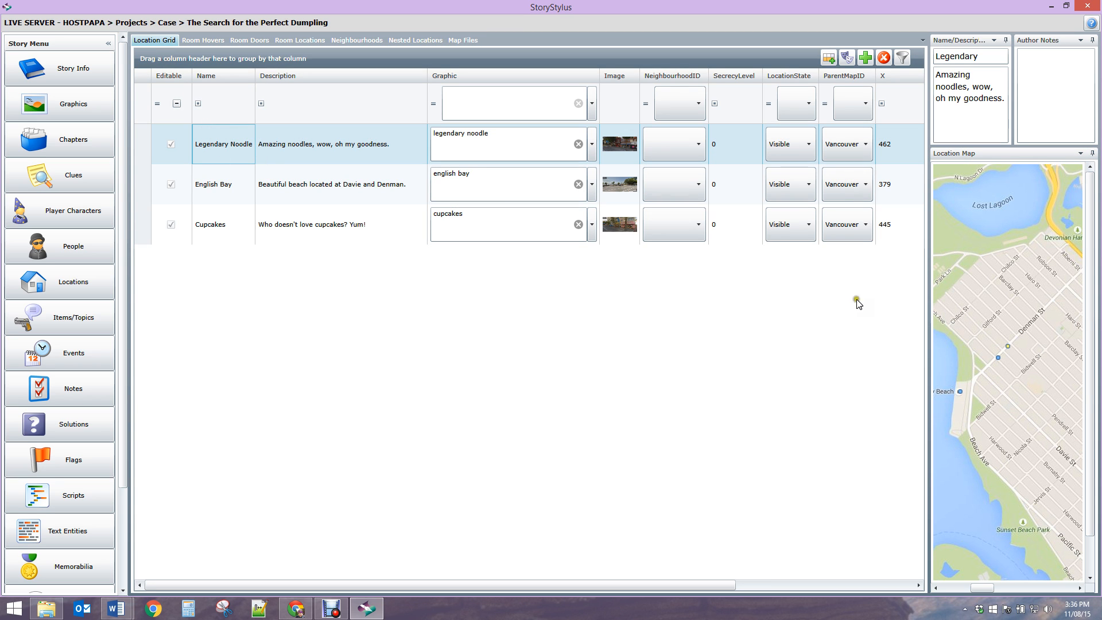
mouse_move(929, 301)
left_mouse_down()
mouse_move(876, 298)
mouse_move(931, 283)
left_mouse_up()
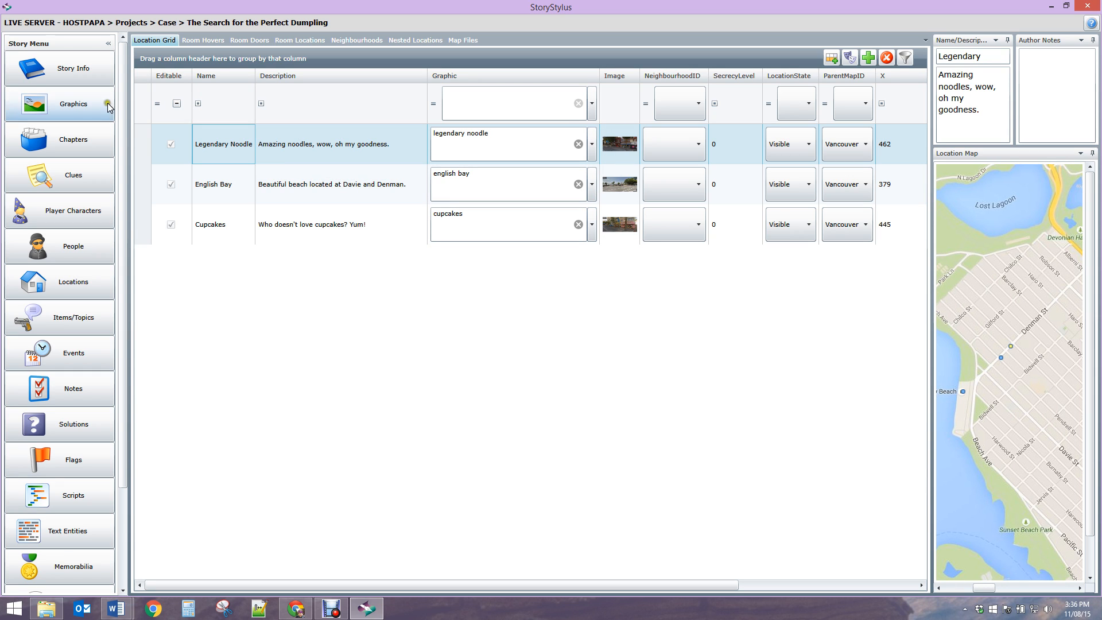
left_click(572, 282)
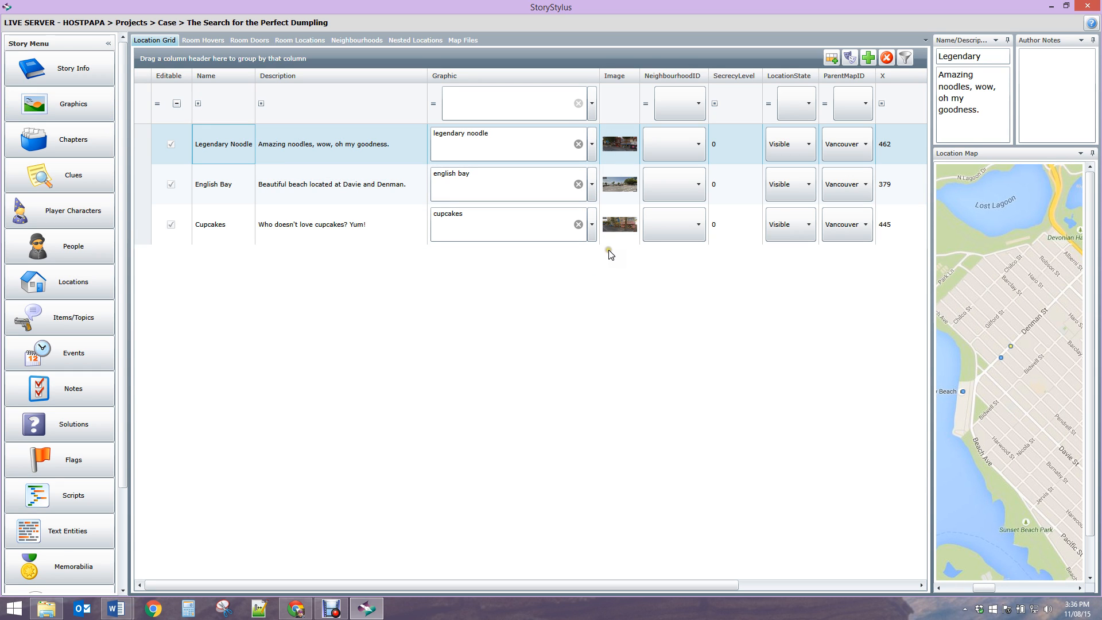
left_click_drag(932, 265, 836, 265)
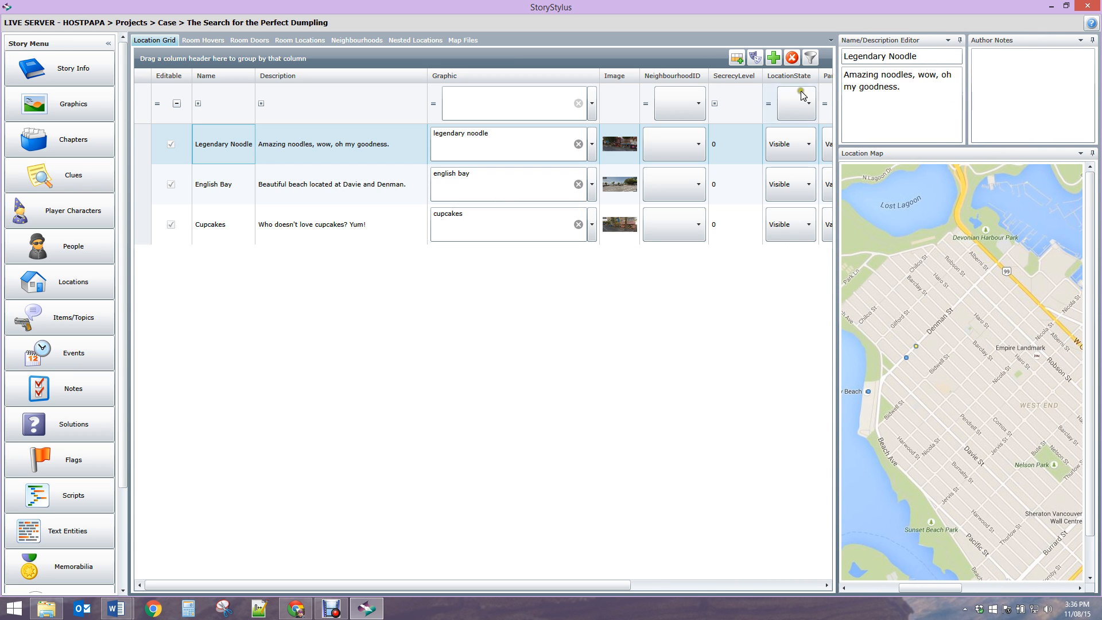
left_click(305, 154)
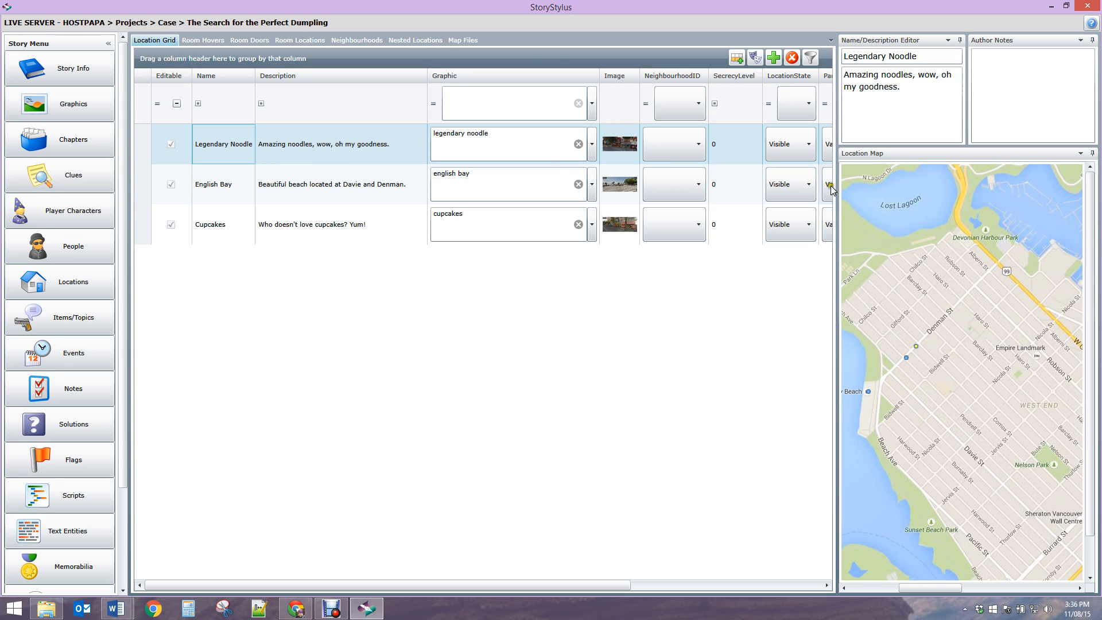
left_click_drag(839, 185, 917, 185)
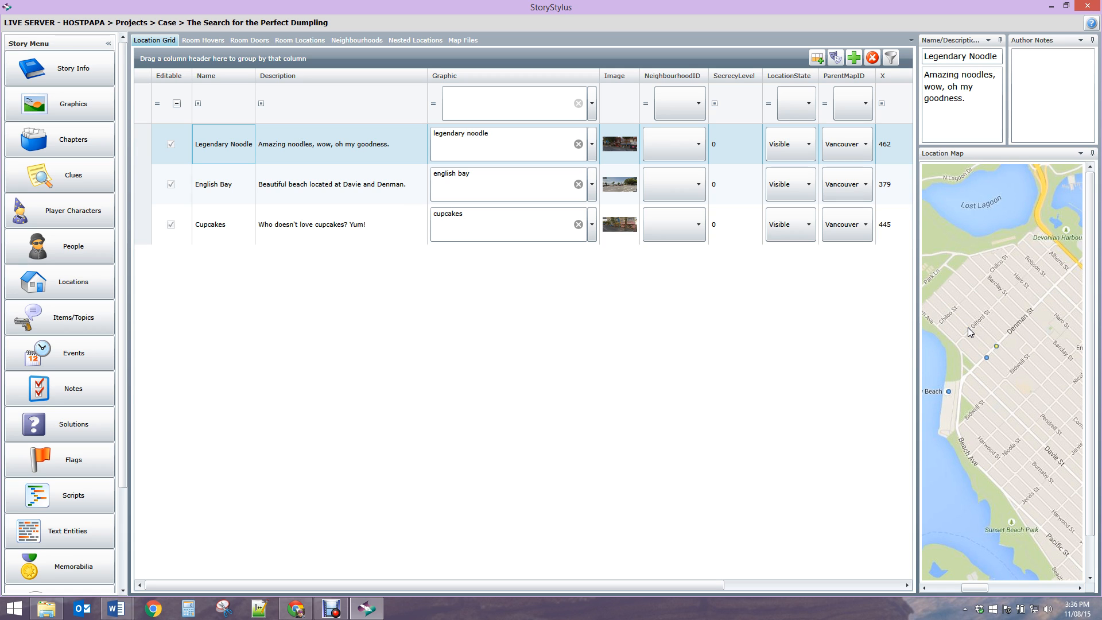
Review the LocationState options for Legendary Noodle and choose Visible
left_click(805, 142)
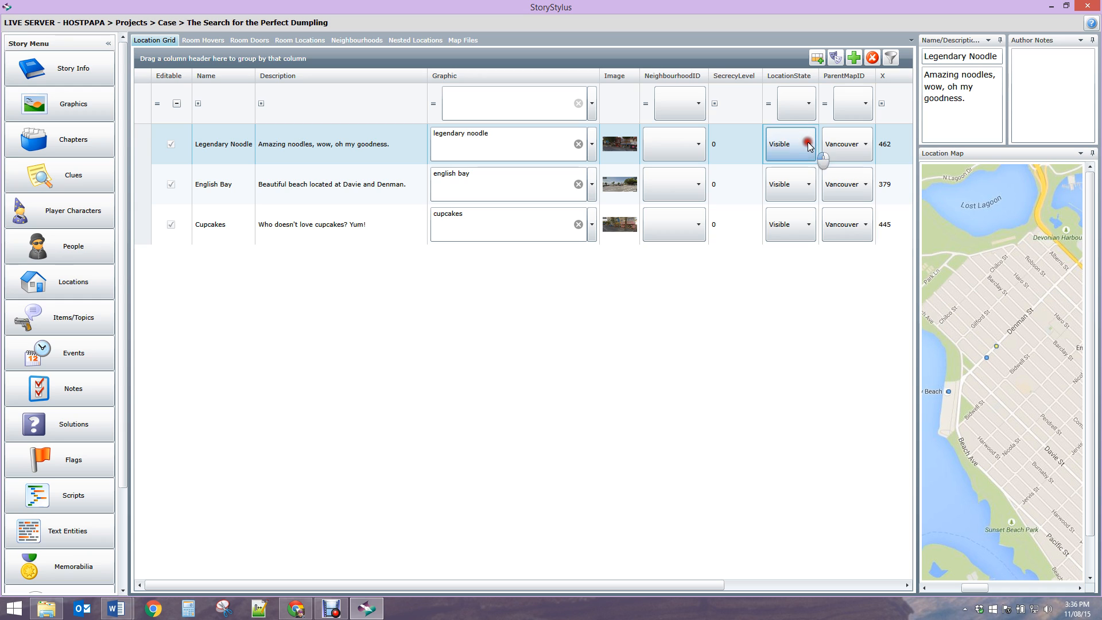
left_click(808, 145)
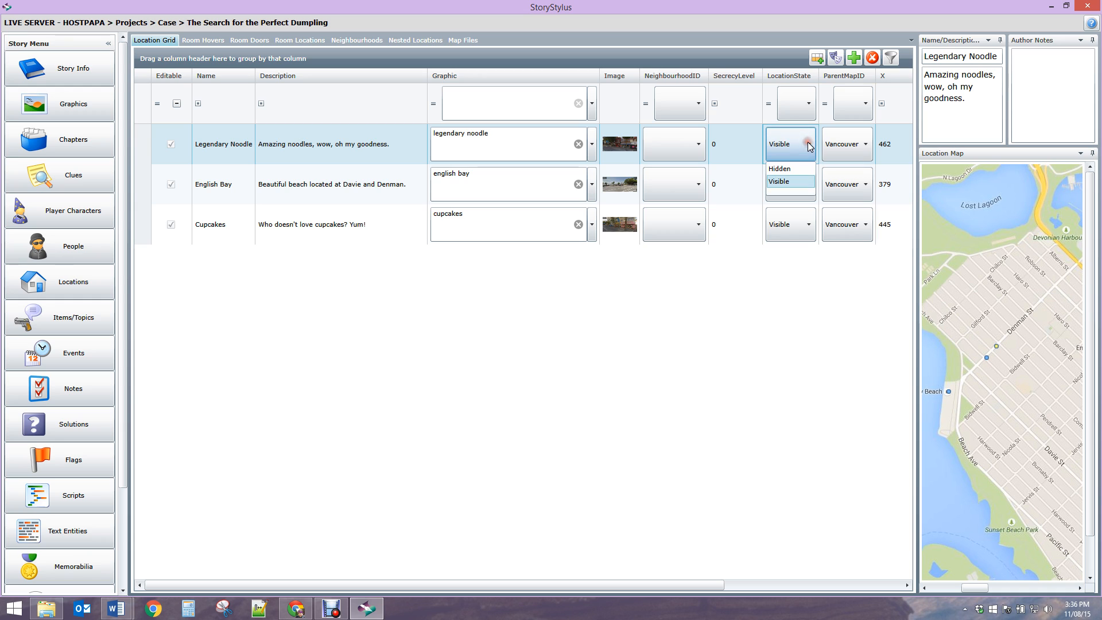
left_click(797, 185)
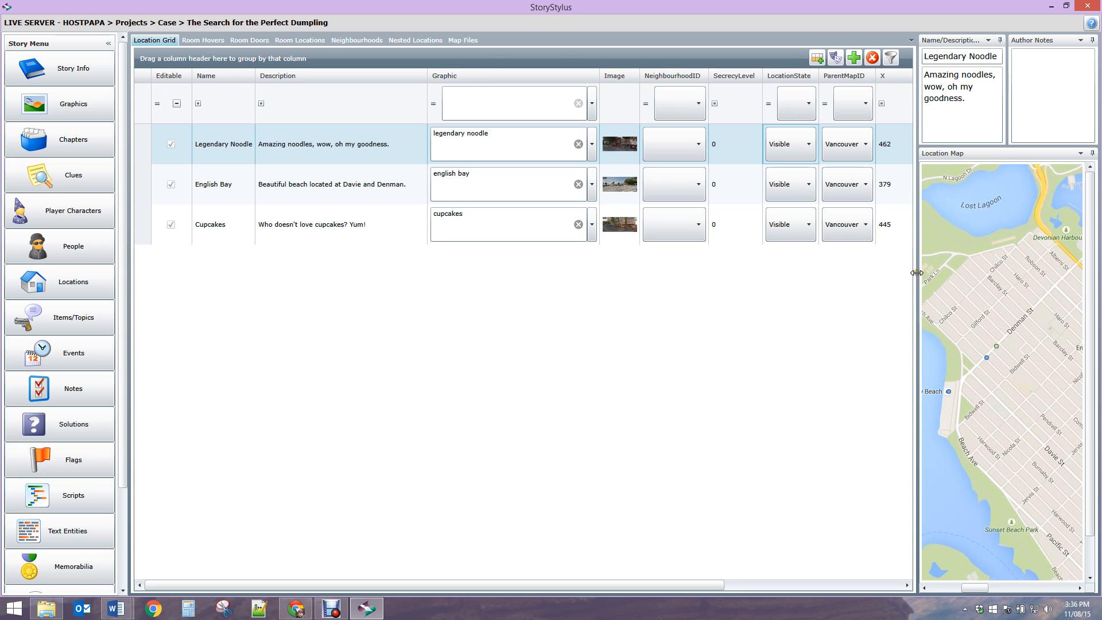
Widen the location grid and collapse the story menu to show the X, Y and ConnectedLocationID columns
left_click_drag(917, 273, 973, 272)
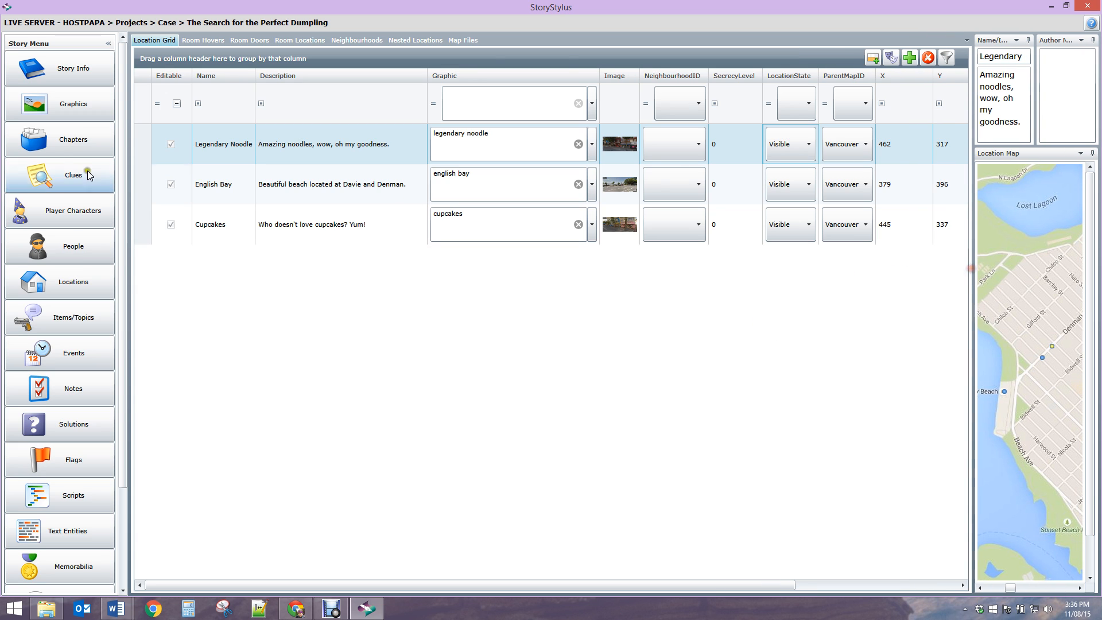
left_click(110, 46)
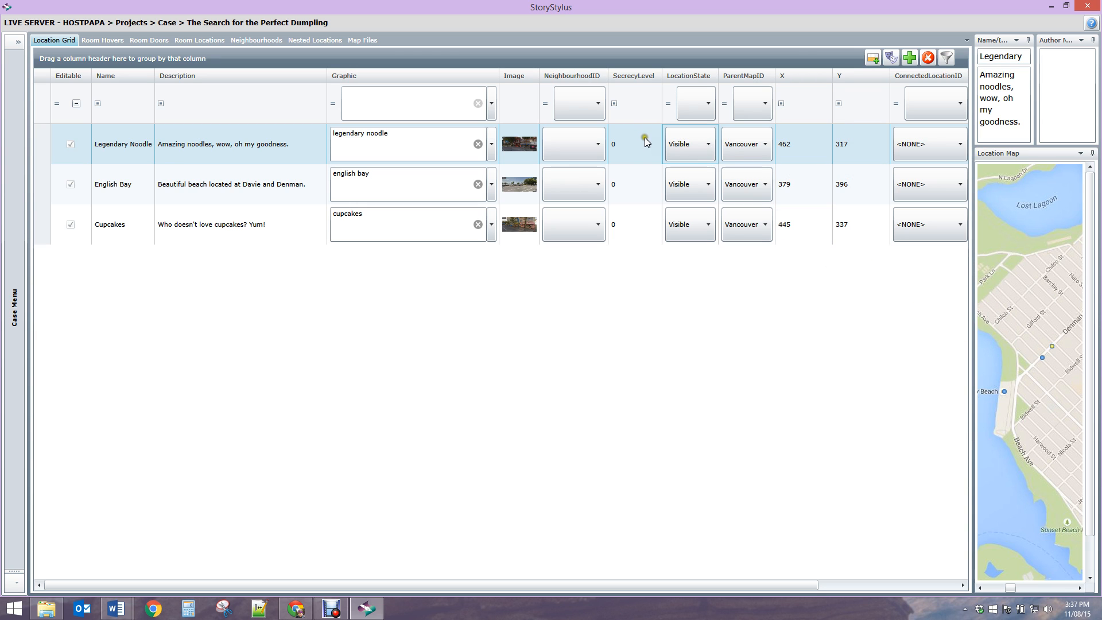
Reposition the Legendary Noodle marker on the location map along Denman St, near the Cupcakes marker, to change its X and Y coordinates
left_click_drag(1031, 323, 1034, 365)
left_click(1031, 360)
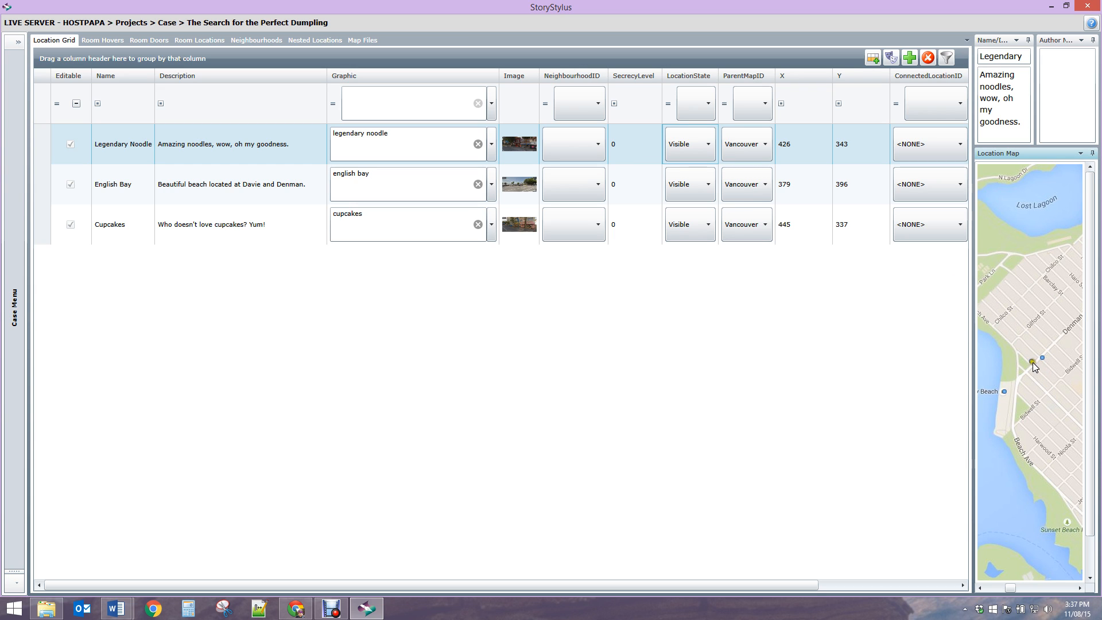
left_click_drag(1033, 363, 1021, 353)
Enlarge the description, notes and map panes, and review Legendary Noodle's Name/Description Editor and Author Notes fields
left_click_drag(979, 146, 835, 331)
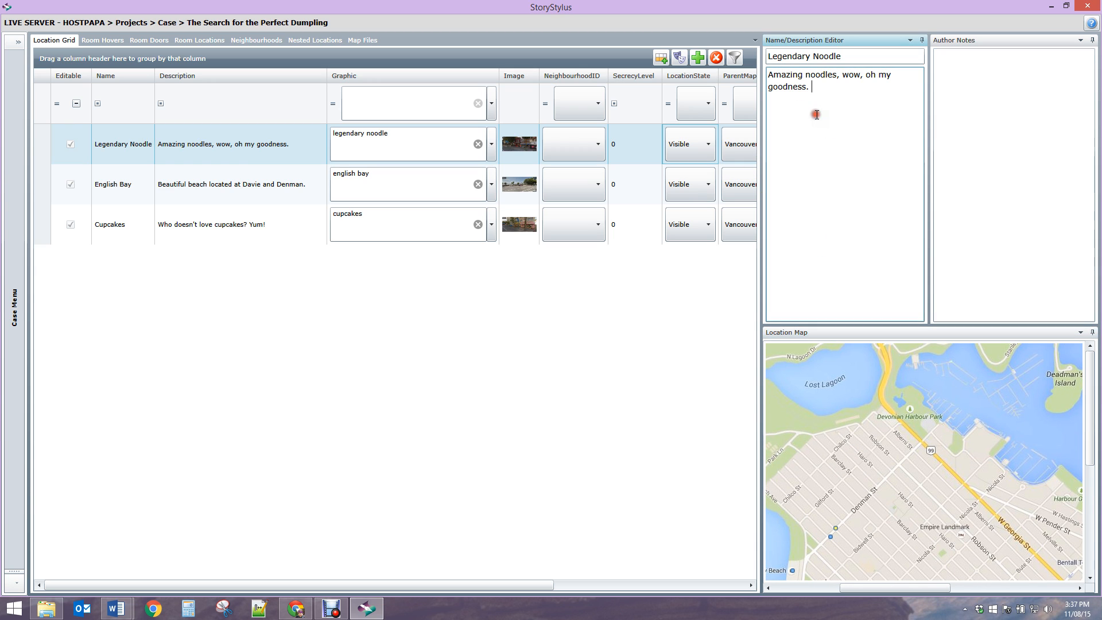
left_click(964, 90)
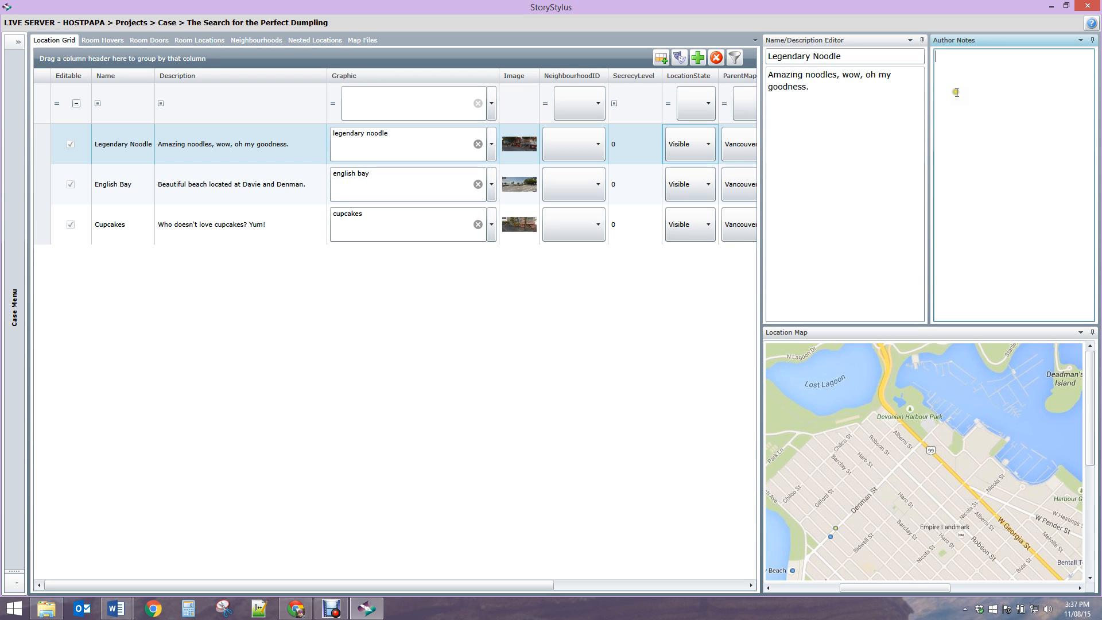
left_click(325, 259)
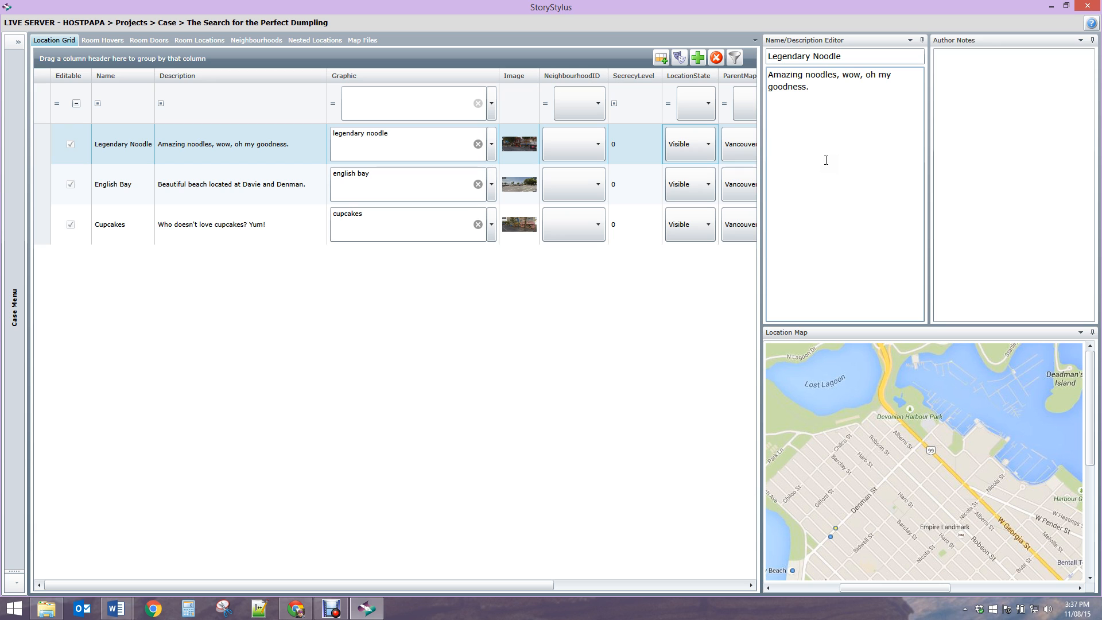
left_click(859, 137)
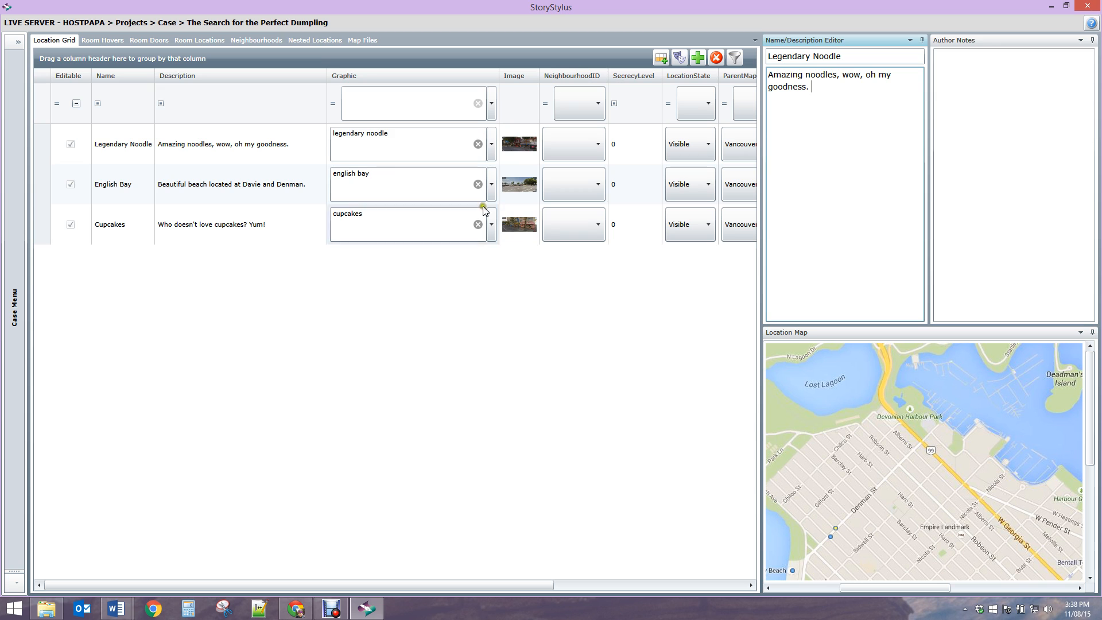
View the Room Hovers grid and return to the Map Files grid to review the listed maps
left_click(118, 41)
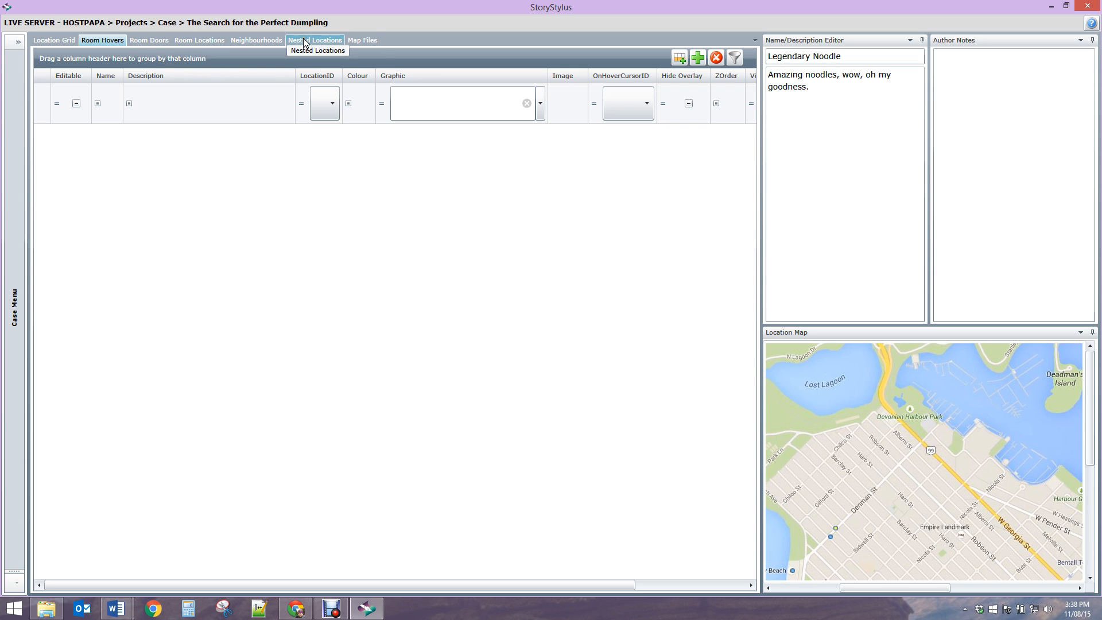
left_click(359, 41)
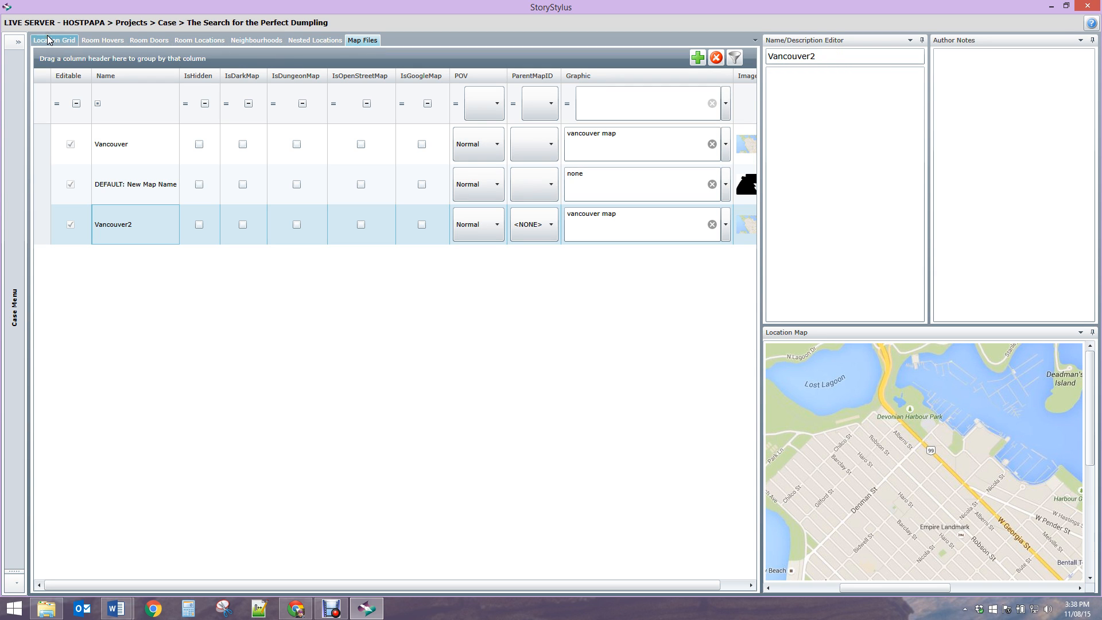